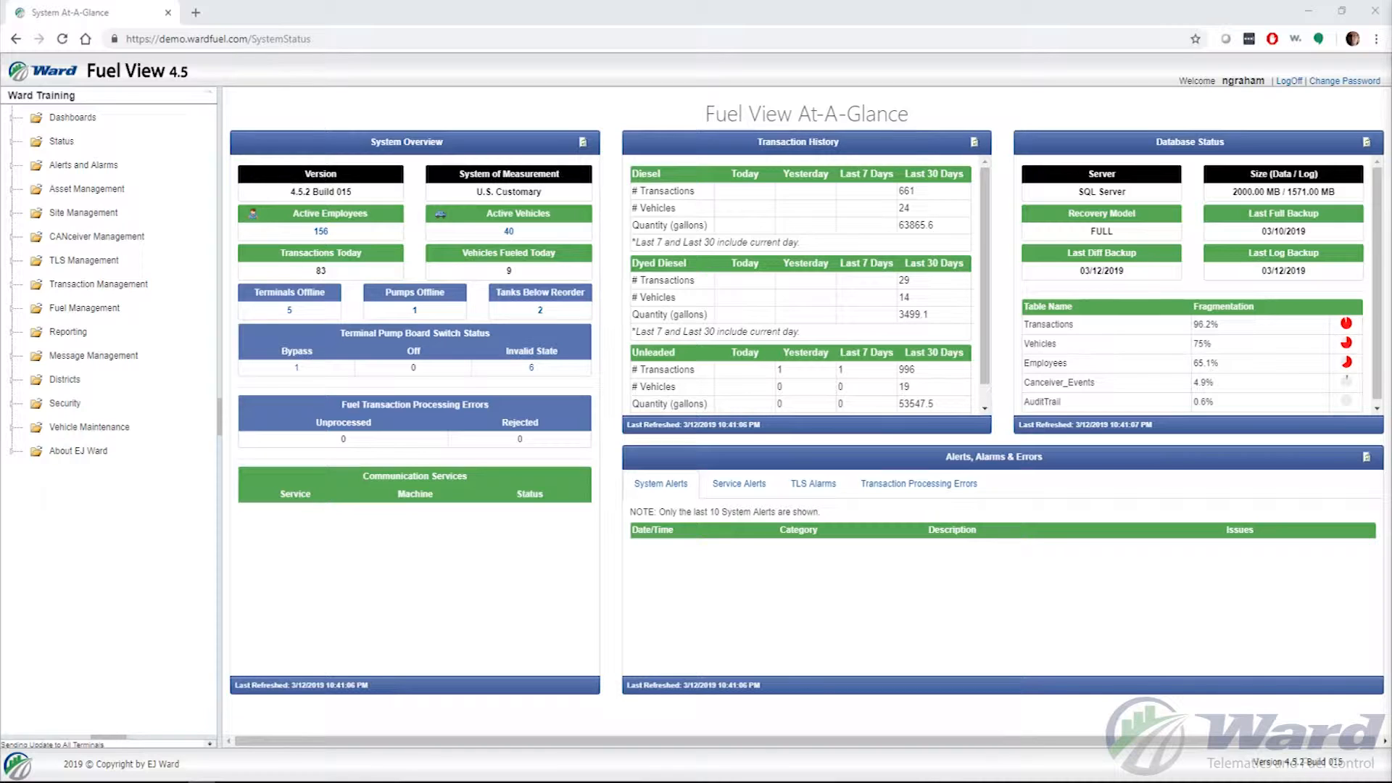
- Expand the CANceiver Management folder in the navigation tree
{"action": "left_click", "coordinate": [11, 237]}
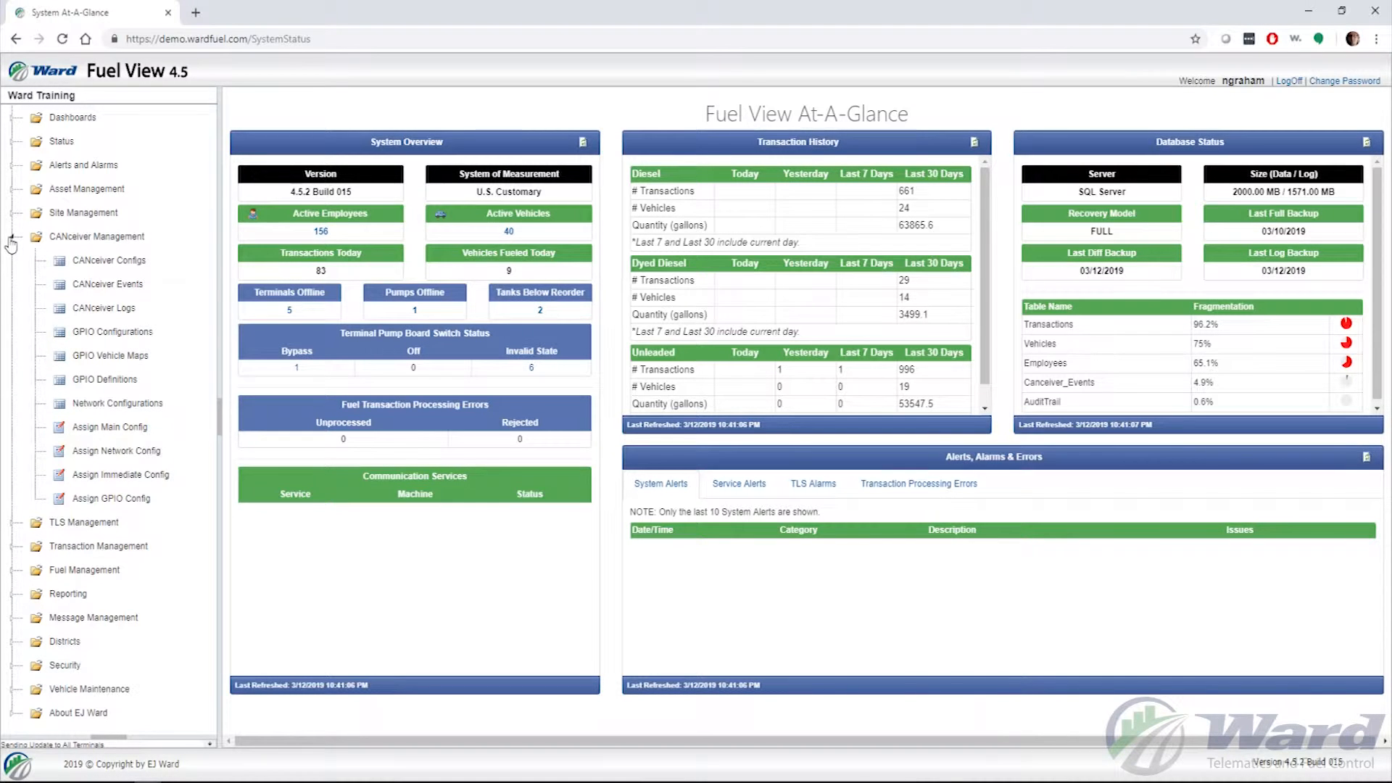
- Show the Network Configurations page with its three existing entries
{"action": "left_click", "coordinate": [125, 407]}
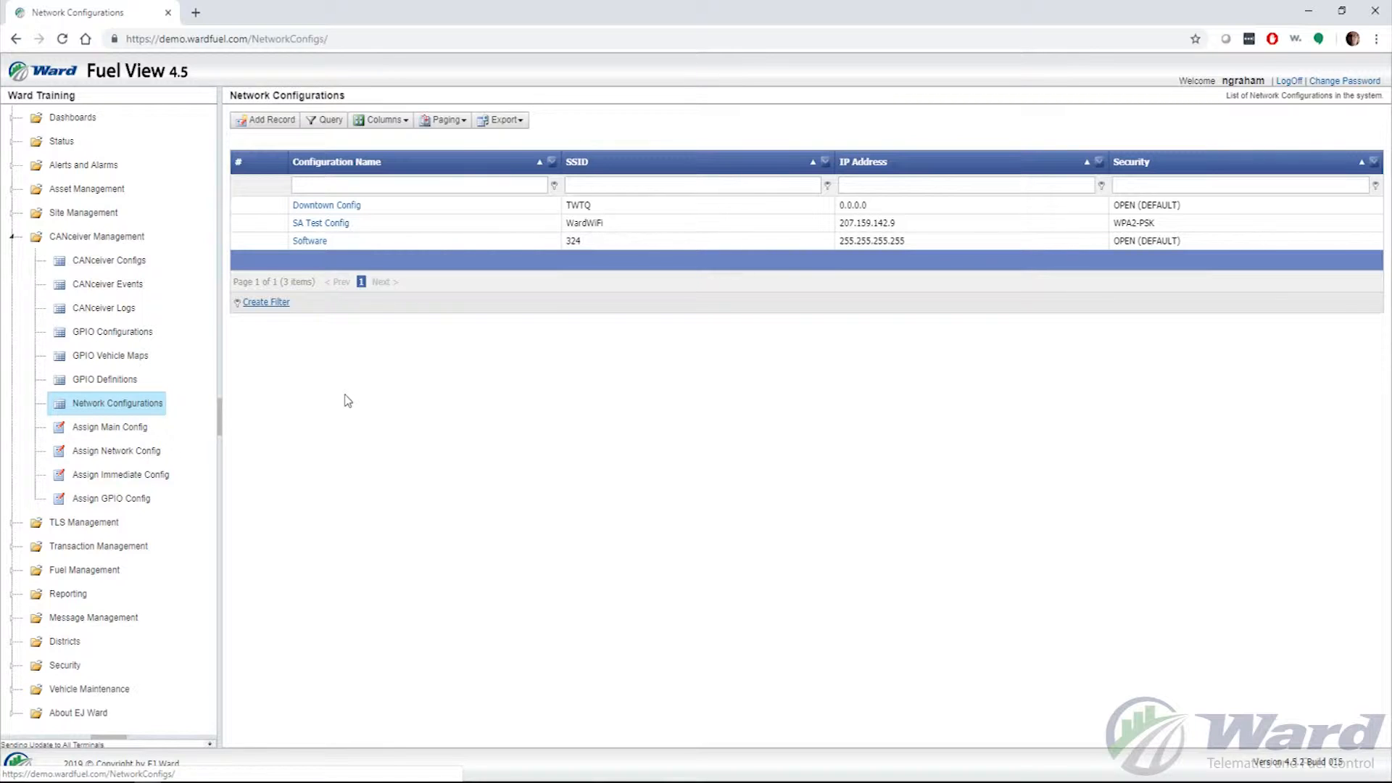
- Add a new network configuration record and name it 'Training Room'
{"action": "left_click", "coordinate": [265, 121]}
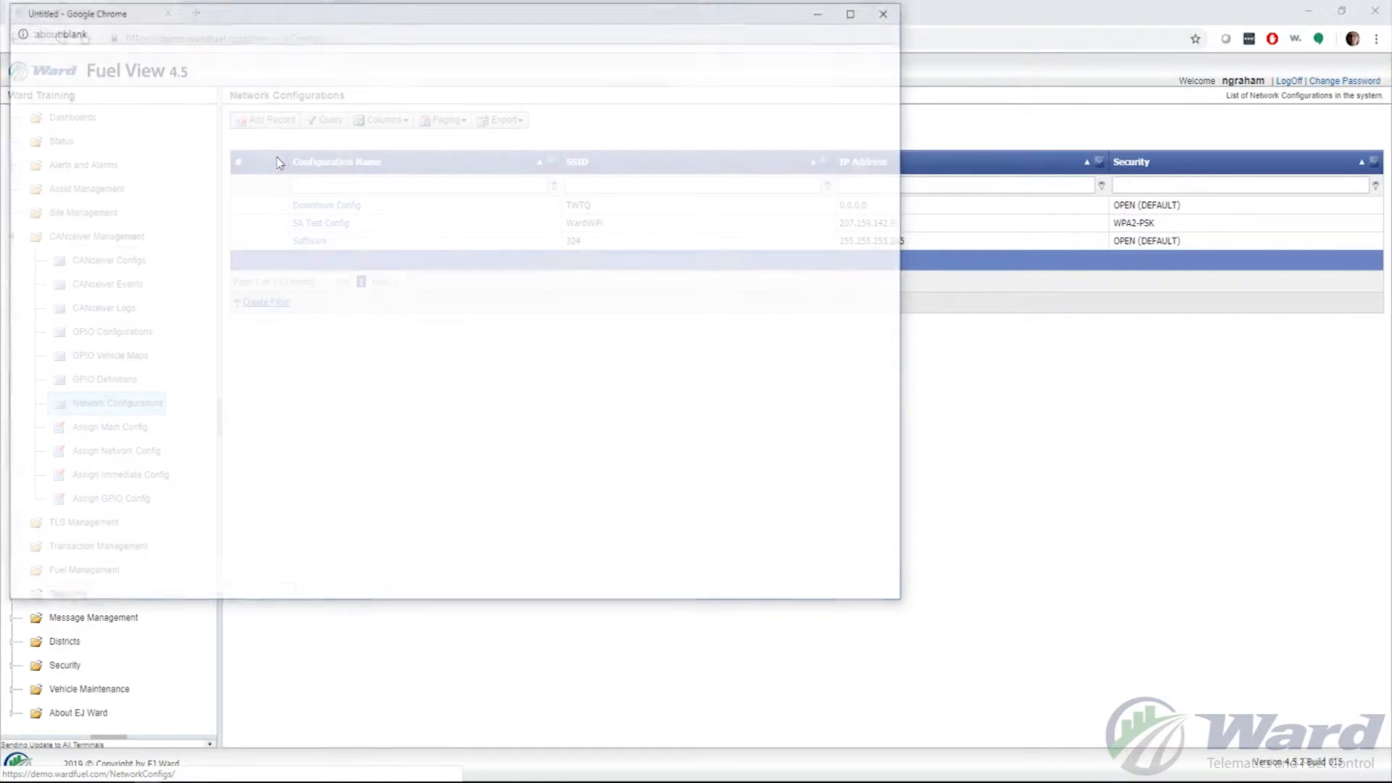
{"action": "left_click_drag", "start_coordinate": [435, 11], "coordinate": [790, 82]}
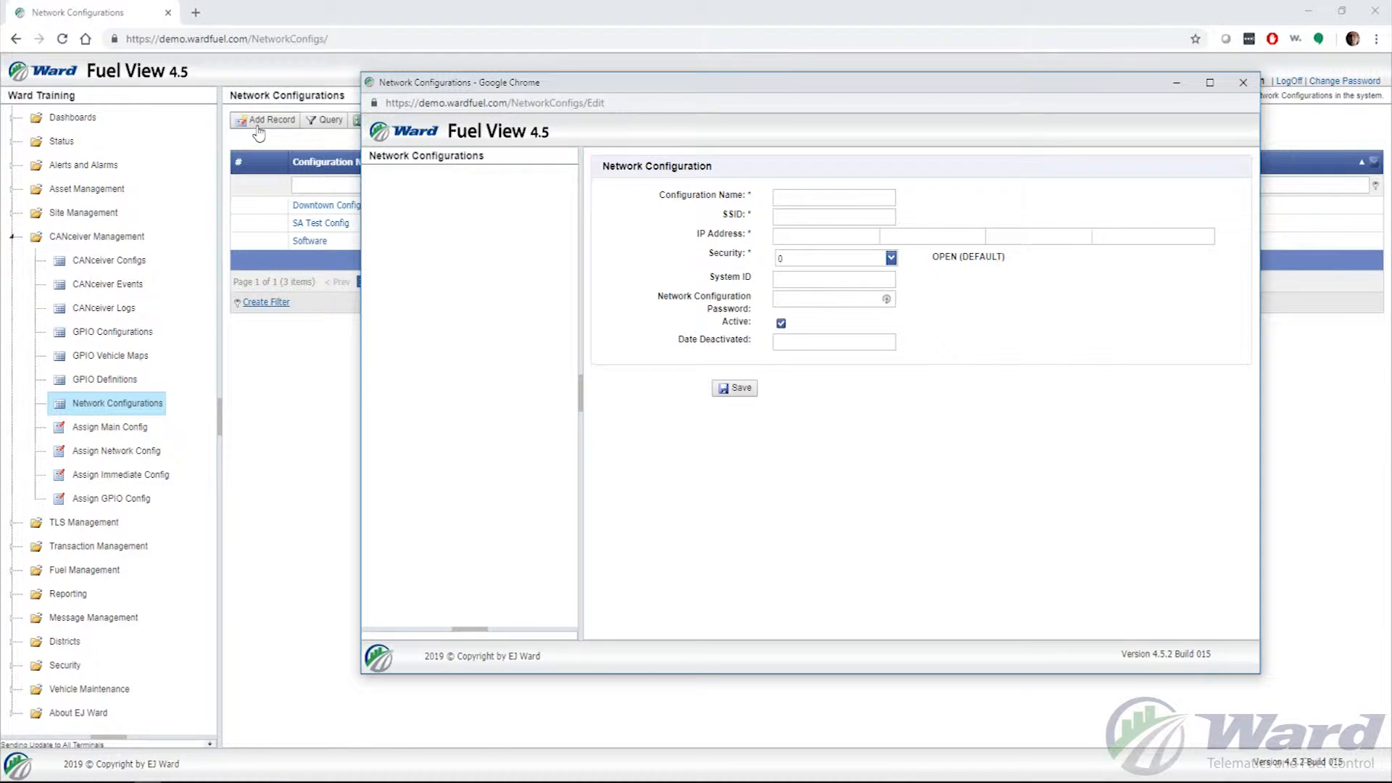
{"action": "left_click", "coordinate": [812, 197]}
{"action": "type", "text": "M"}
{"action": "key", "text": "BackSpace"}
{"action": "type", "text": "Training Room"}
- Set the configuration's SSID to W4Train
{"action": "left_click", "coordinate": [818, 217]}
{"action": "type", "text": "Wa4"}
{"action": "key", "text": "BackSpace"}
{"action": "key", "text": "BackSpace"}
{"action": "type", "text": "4"}
{"action": "type", "text": "Train"}
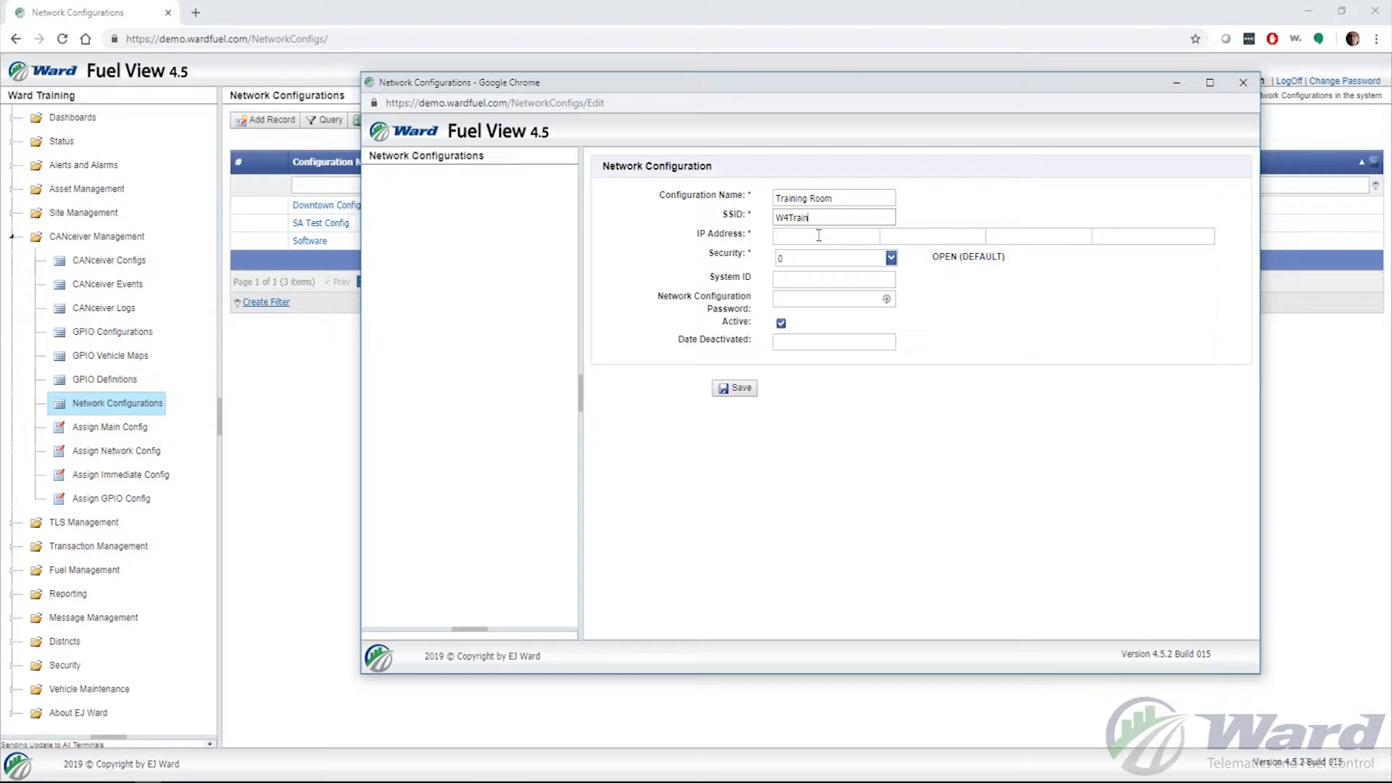
- Enter the IP address 192.168.0.252
{"action": "key", "text": "Tab"}
{"action": "type", "text": "192"}
{"action": "key", "text": "period"}
{"action": "type", "text": "1688"}
{"action": "key", "text": "BackSpace"}
{"action": "key", "text": "period"}
{"action": "type", "text": "0"}
{"action": "key", "text": "period"}
{"action": "type", "text": "252"}
- Choose 04 WPA2-PSK as the configuration's security type
{"action": "left_click", "coordinate": [891, 258]}
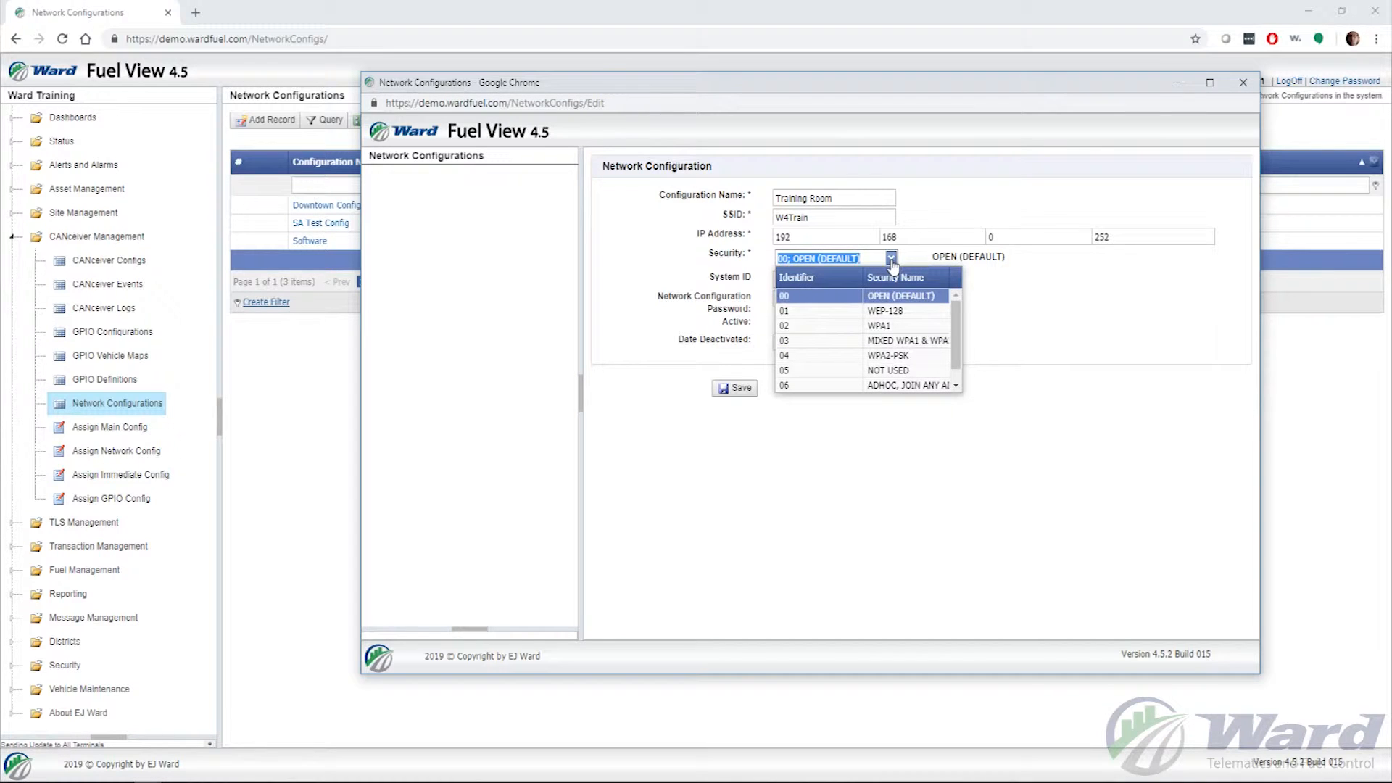
{"action": "left_click", "coordinate": [854, 360]}
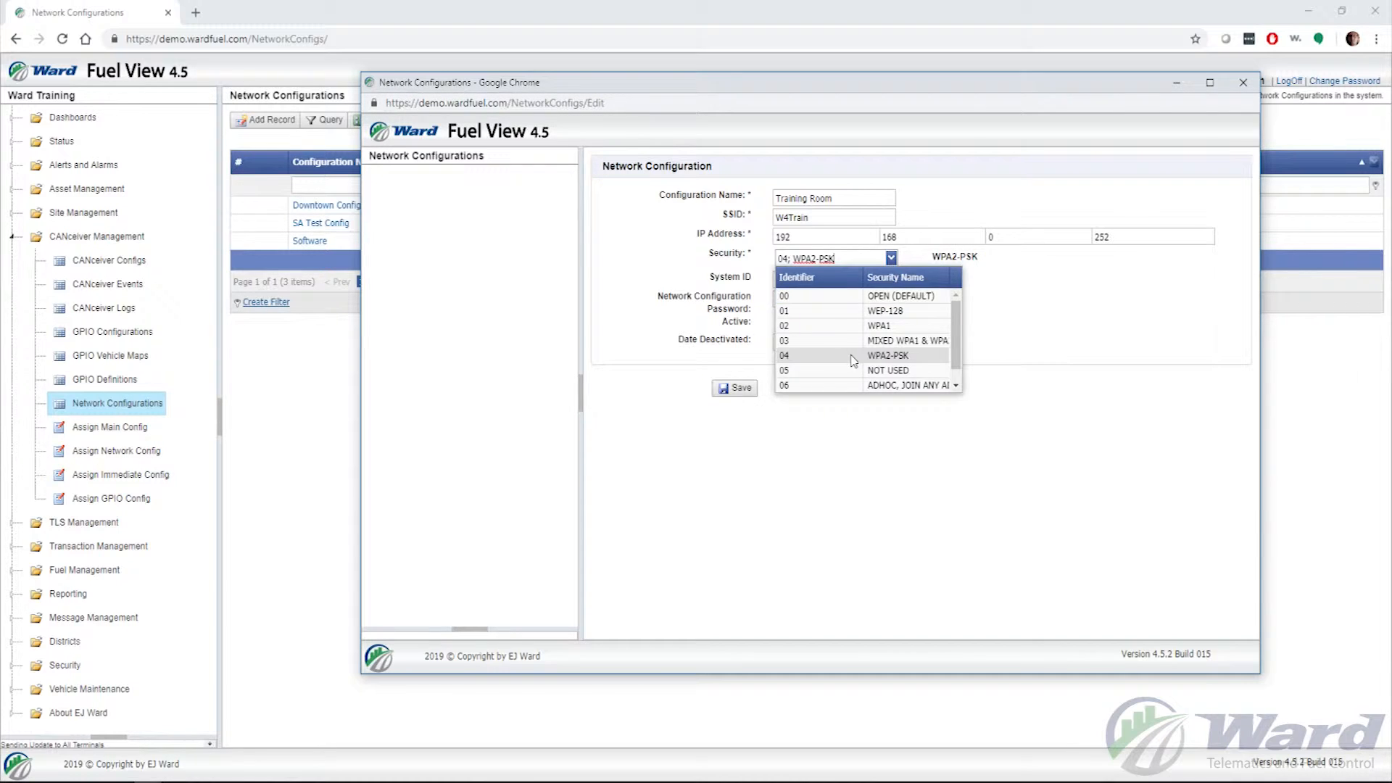
{"action": "left_click", "coordinate": [1065, 337]}
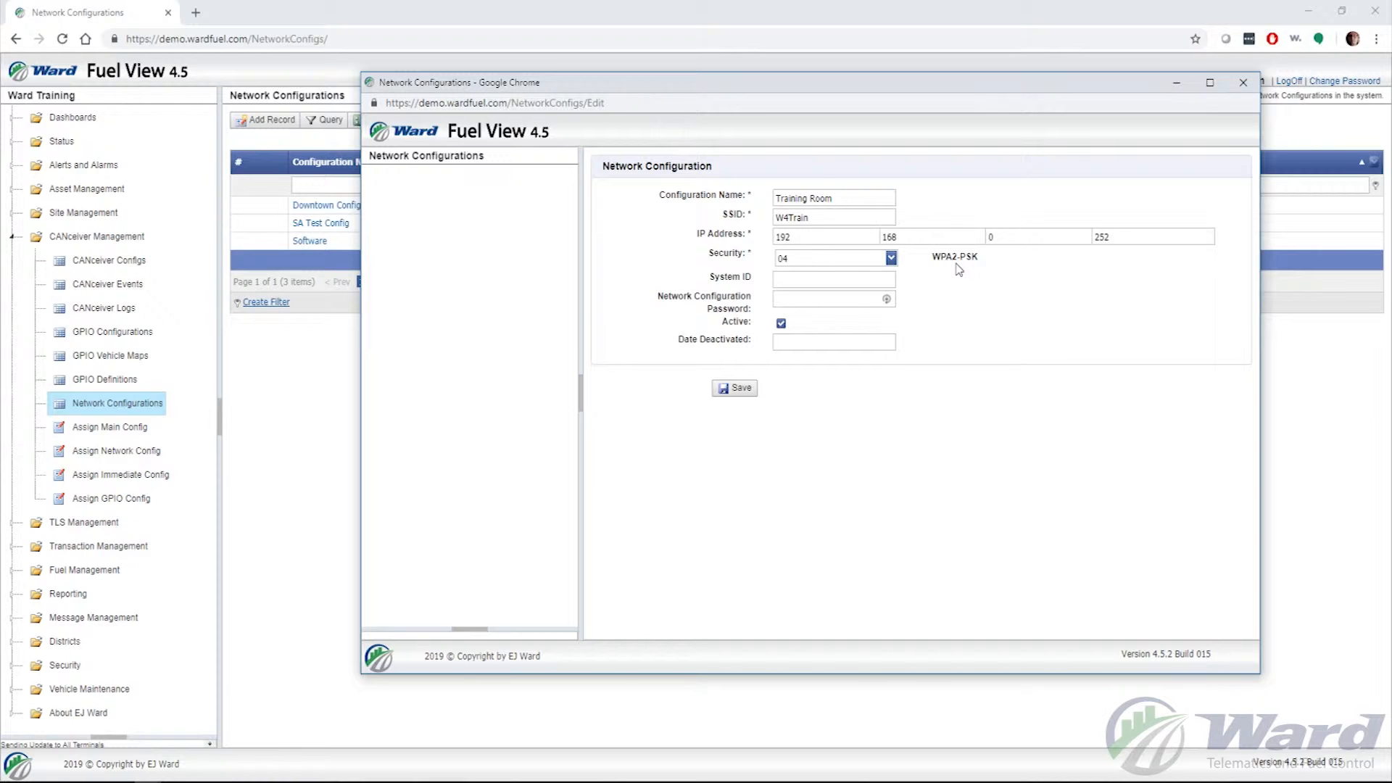
{"action": "left_click", "coordinate": [857, 281]}
- Enter System ID 1 and the network password, then save and acknowledge the confirmation
{"action": "type", "text": "001"}
{"action": "key", "text": "BackSpace"}
{"action": "key", "text": "BackSpace"}
{"action": "key", "text": "BackSpace"}
{"action": "type", "text": "1"}
{"action": "type", "text": "***********"}
{"action": "left_click", "coordinate": [739, 388]}
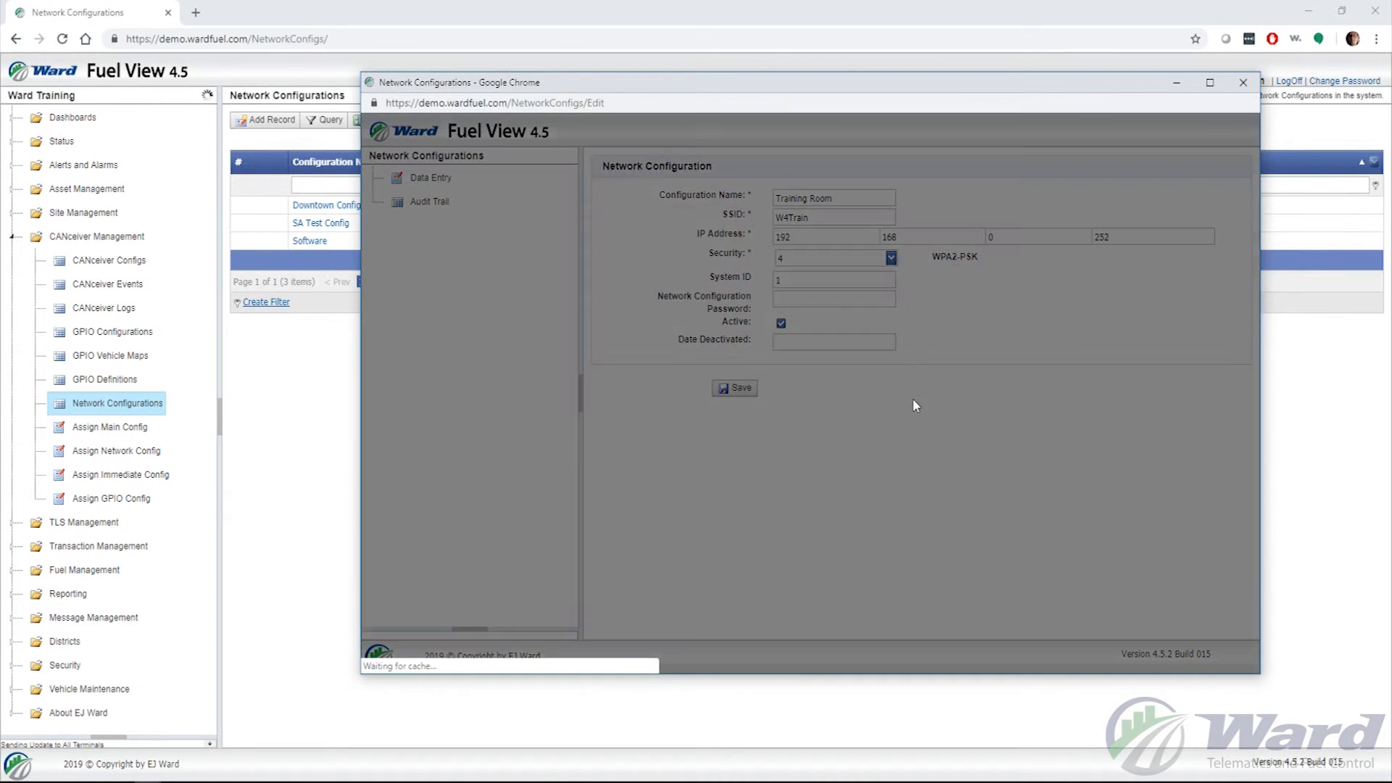
{"action": "left_click", "coordinate": [989, 228]}
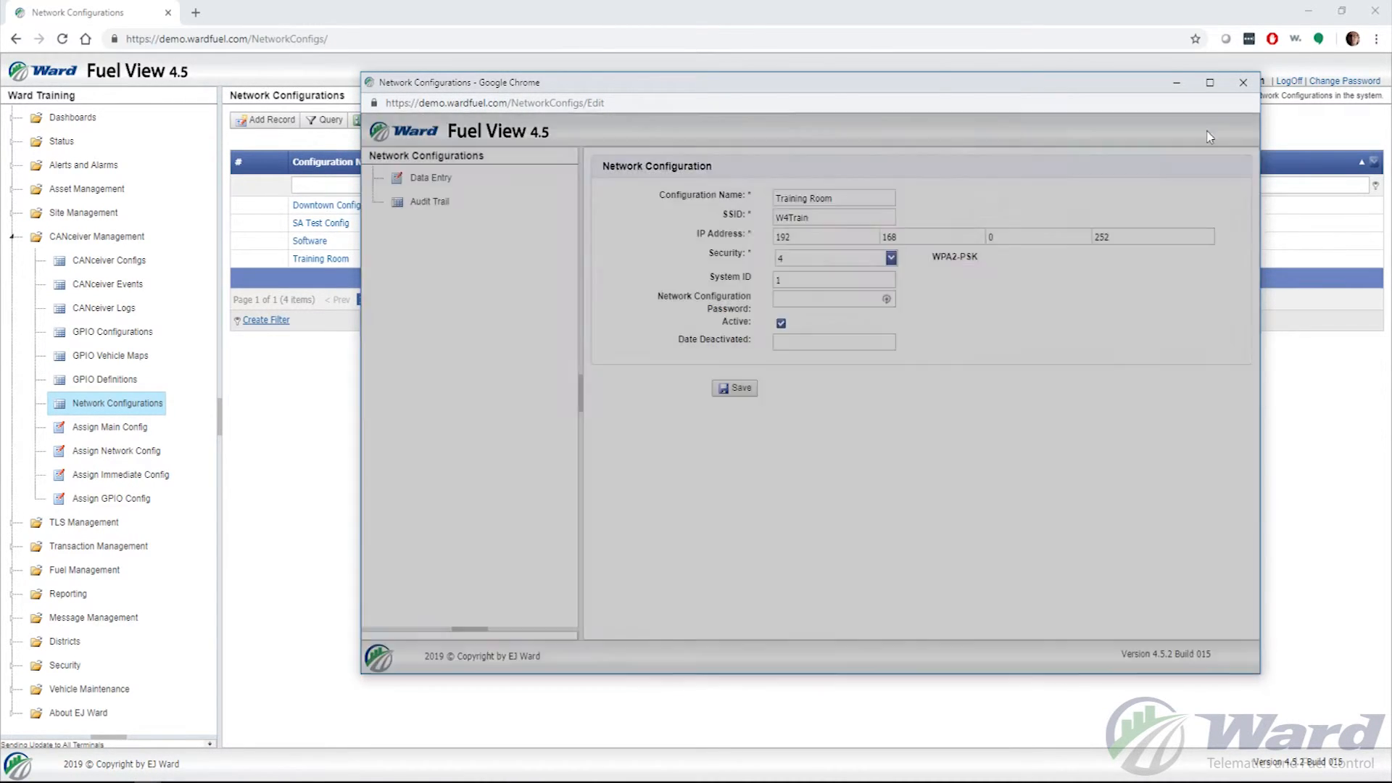
- Close the configuration window to return to the Network Configurations list
{"action": "left_click", "coordinate": [1242, 83]}
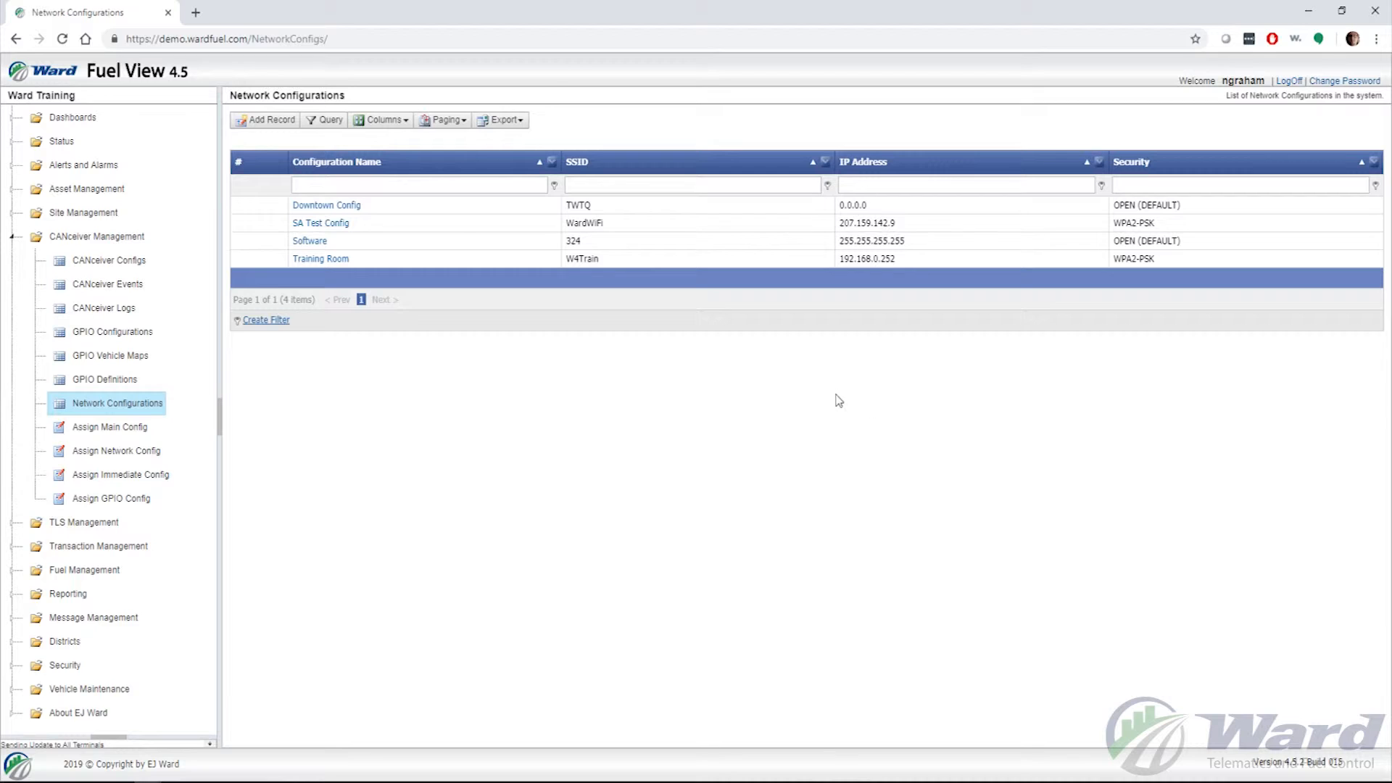
- Reopen Training Room, re-enter its network password and save it
{"action": "left_click", "coordinate": [332, 266]}
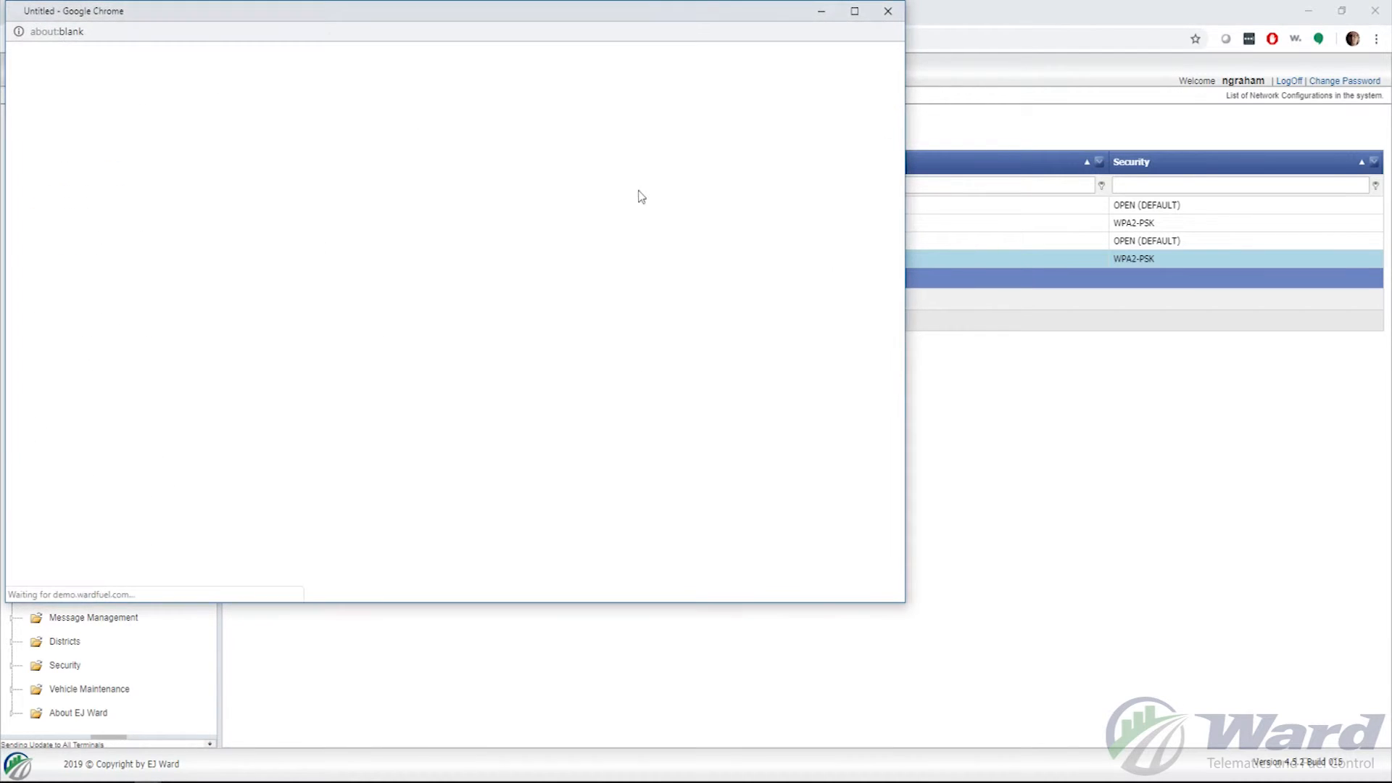
{"action": "left_click_drag", "start_coordinate": [573, 11], "coordinate": [941, 65]}
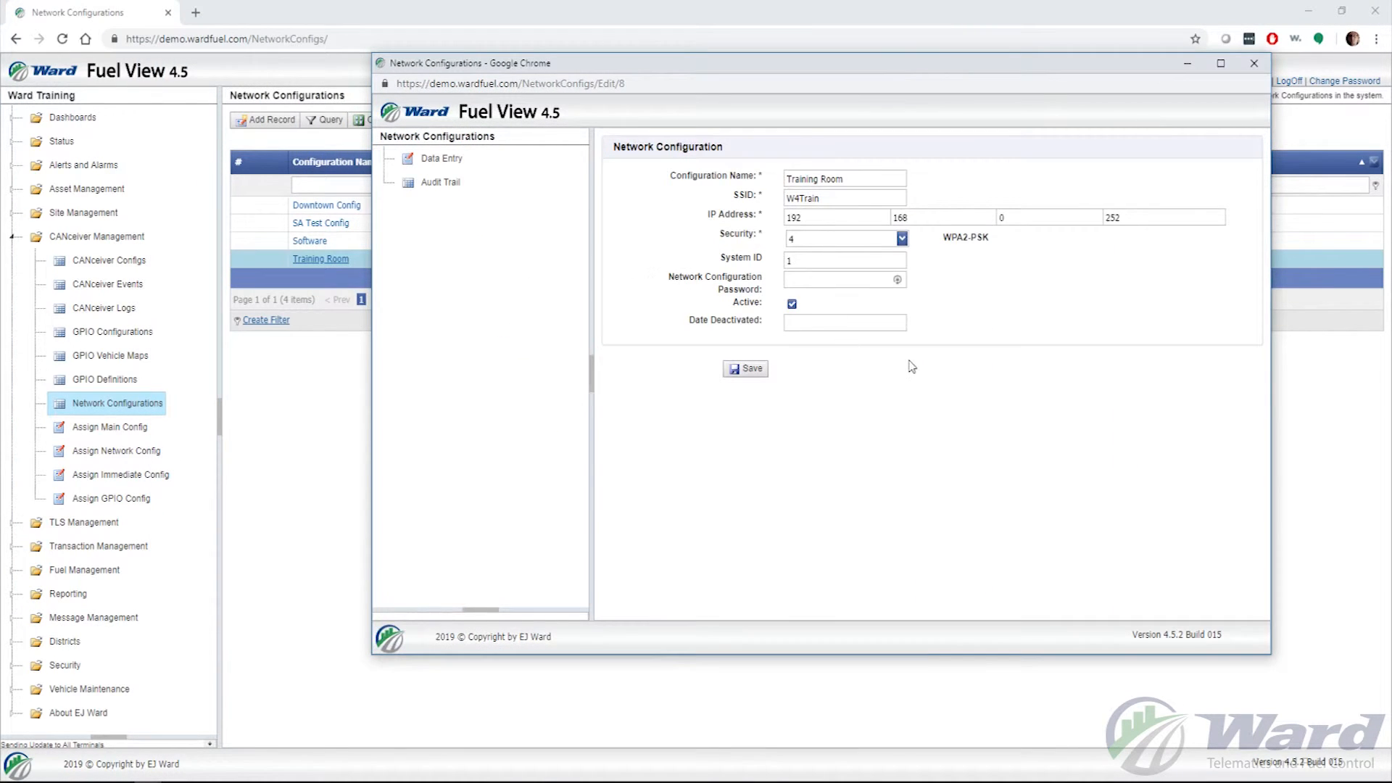
{"action": "left_click", "coordinate": [820, 282]}
{"action": "type", "text": "**********"}
{"action": "left_click", "coordinate": [747, 371]}
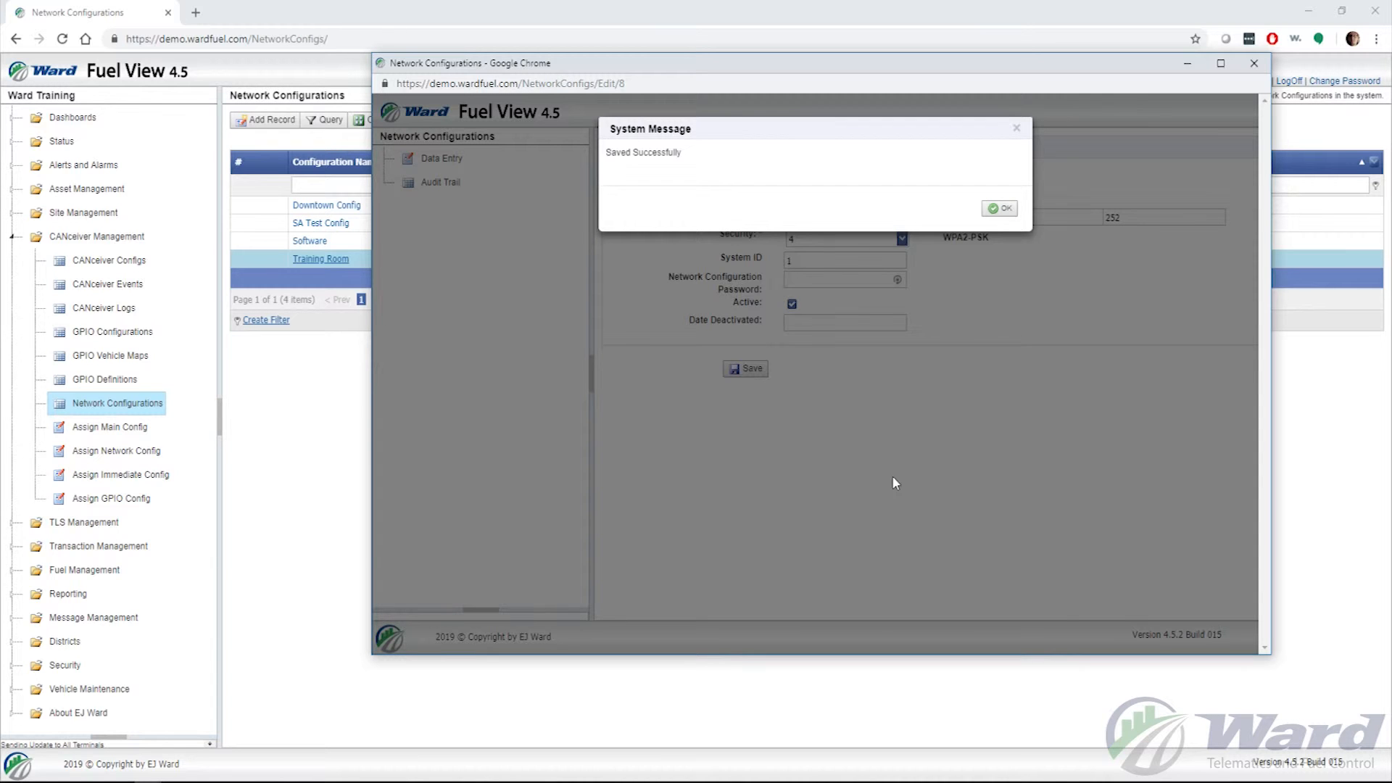
- Acknowledge the Saved Successfully message and review the IP address 192.168.0.252
{"action": "left_click", "coordinate": [996, 208]}
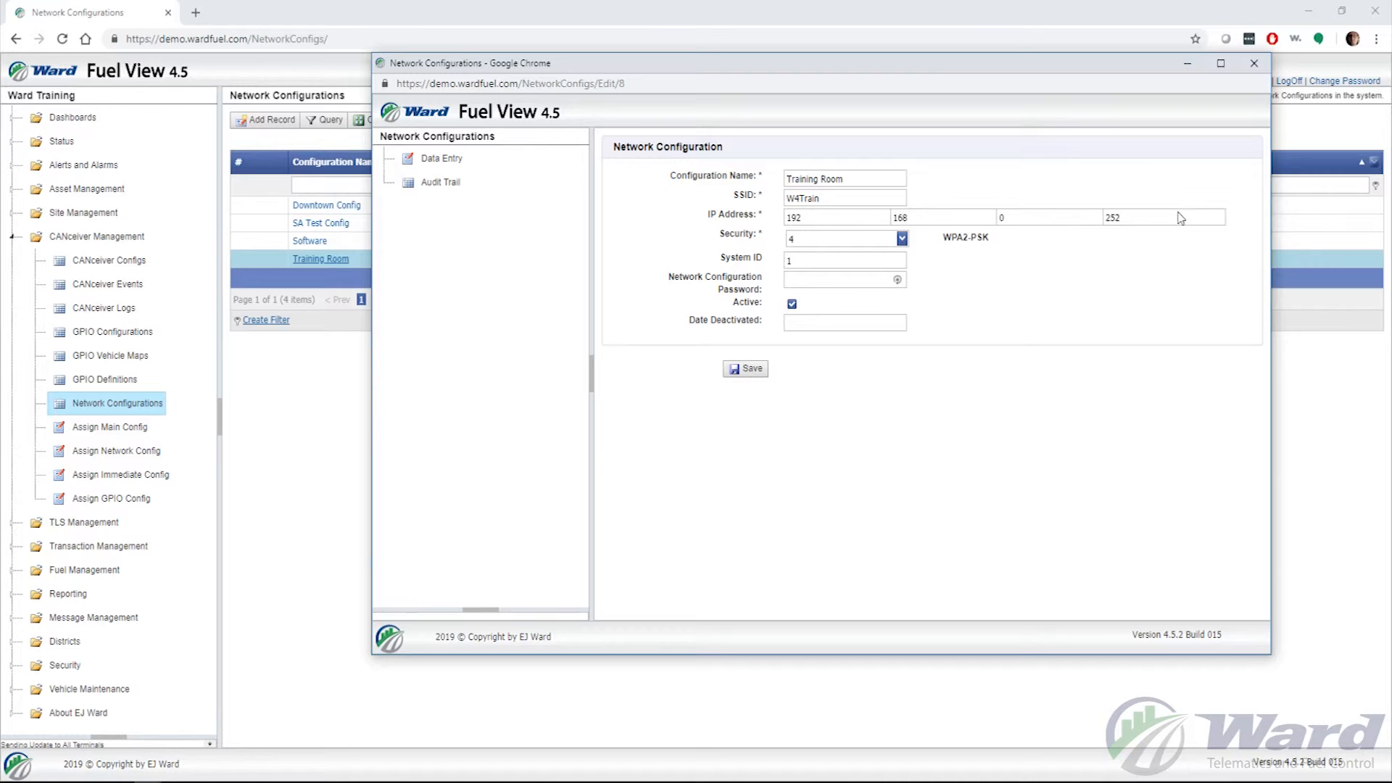
{"action": "left_click", "coordinate": [1049, 218]}
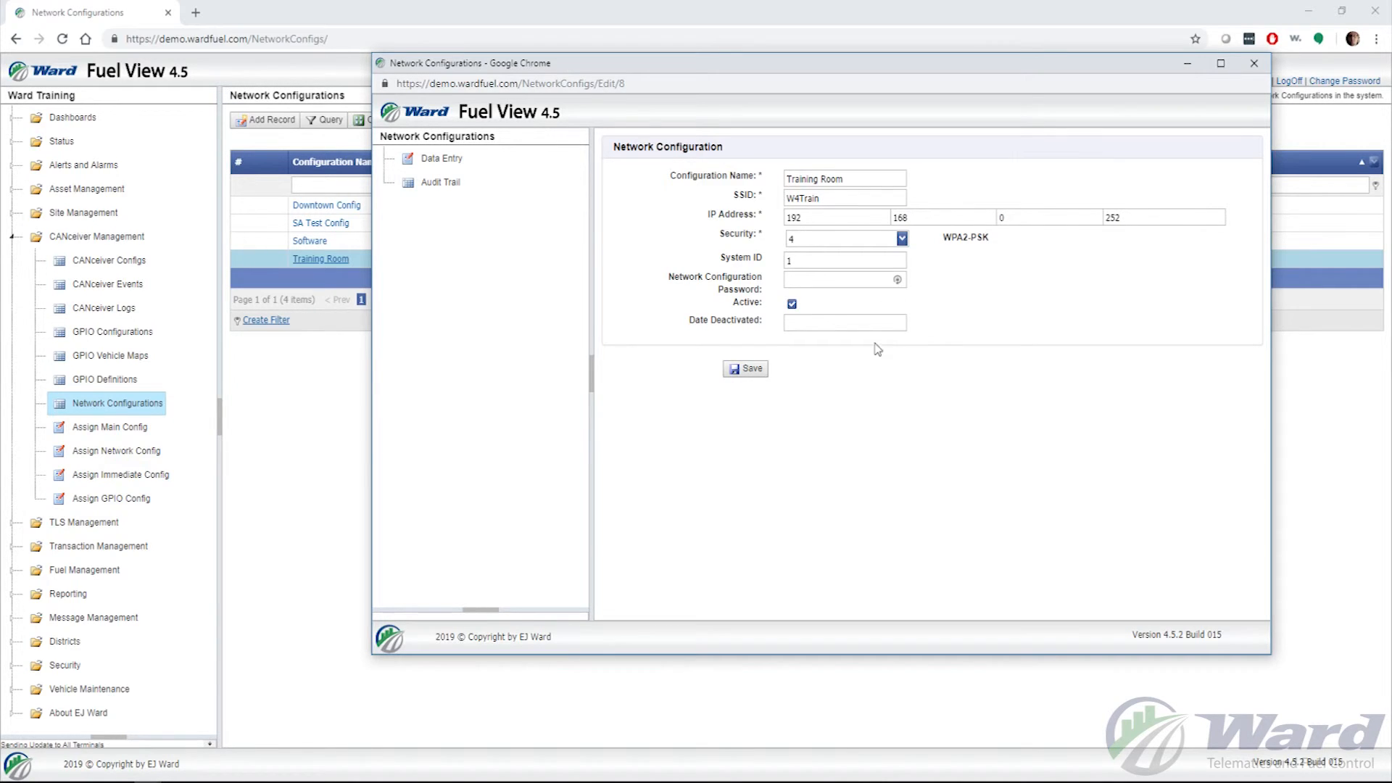